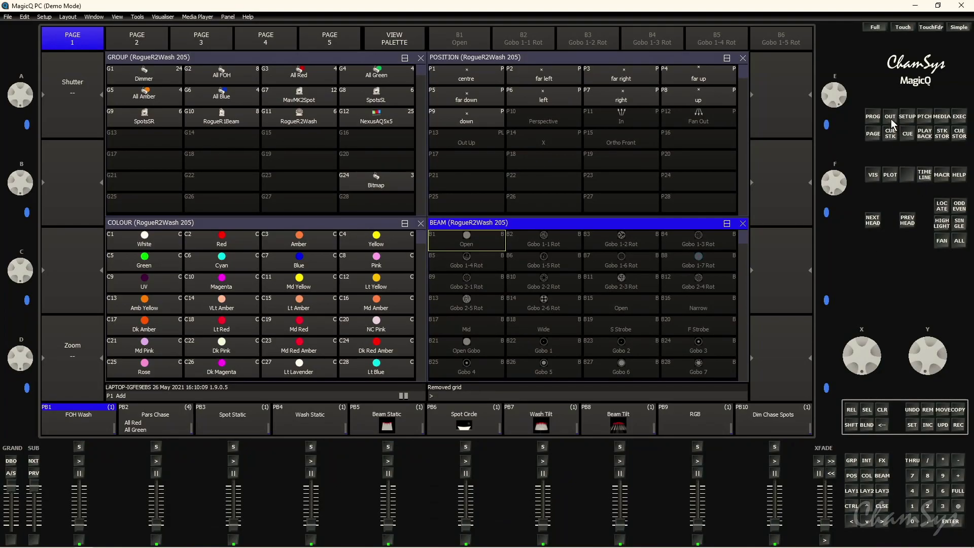
# Show the Outputs window in plan view for grid 3, which has no grid size yet
pyautogui.click(891, 118)
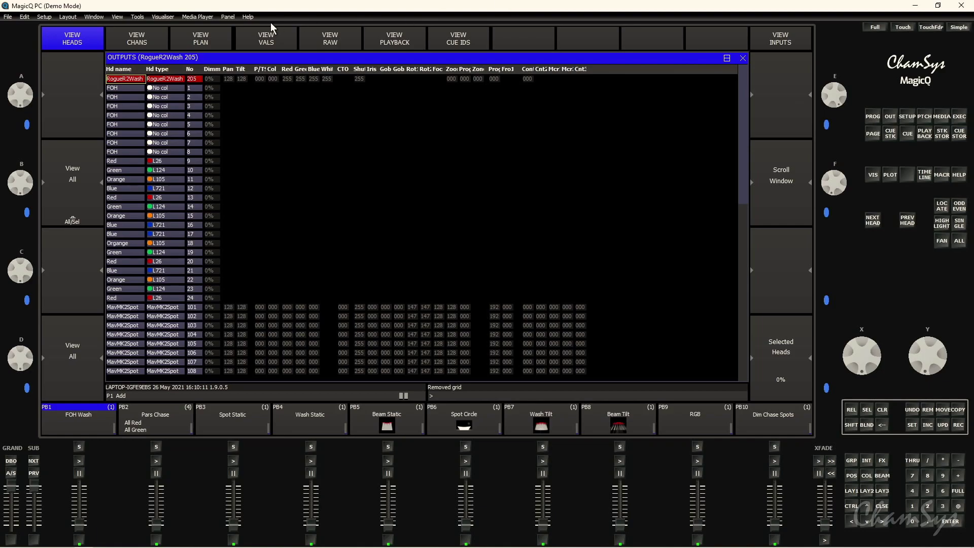
pyautogui.click(217, 39)
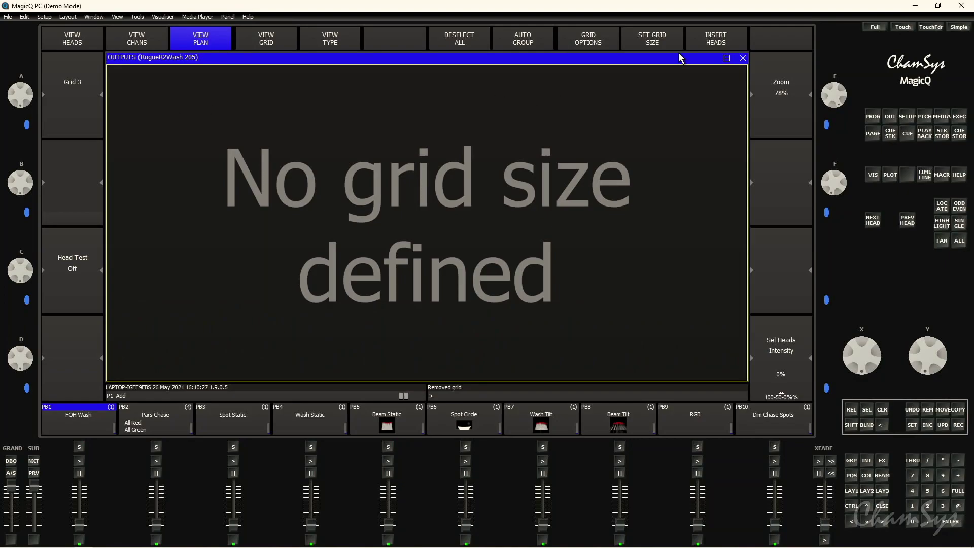
# Set grid 3's size to 12 by 6 and keep it a single-element grid
pyautogui.click(674, 43)
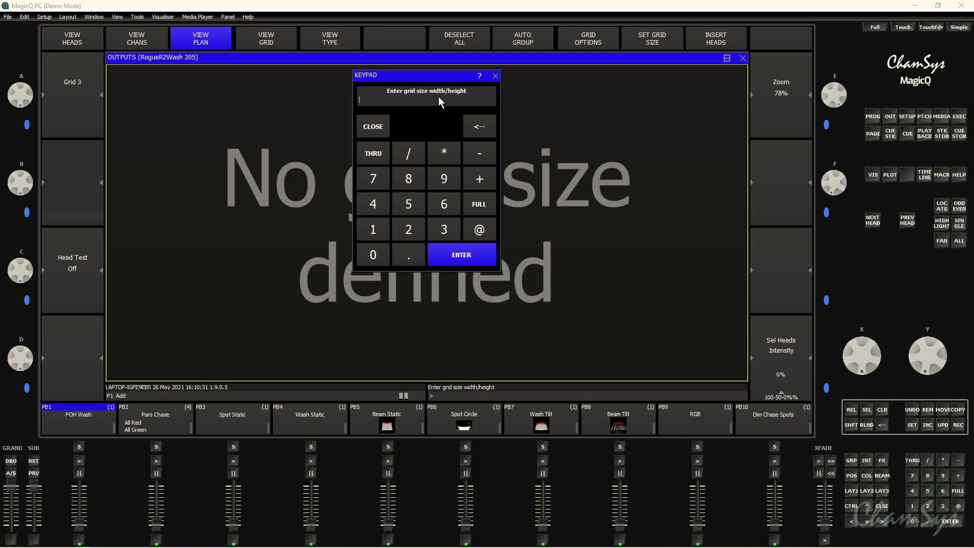
pyautogui.click(381, 229)
pyautogui.click(410, 229)
pyautogui.click(409, 156)
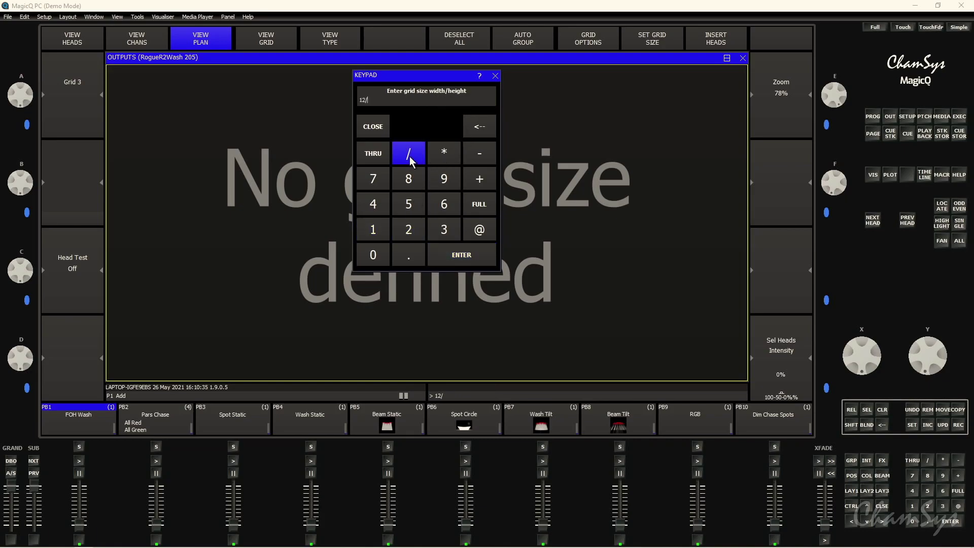
pyautogui.click(448, 206)
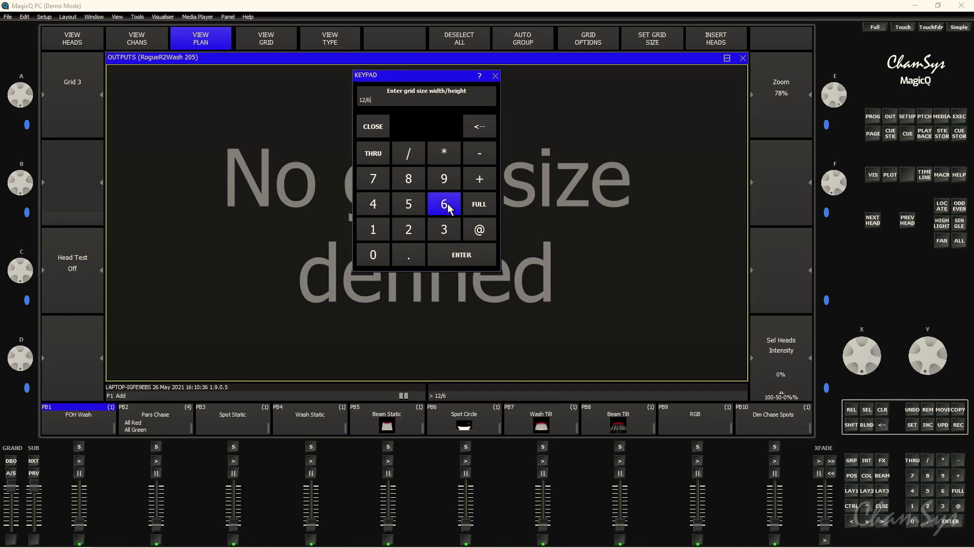
pyautogui.click(479, 255)
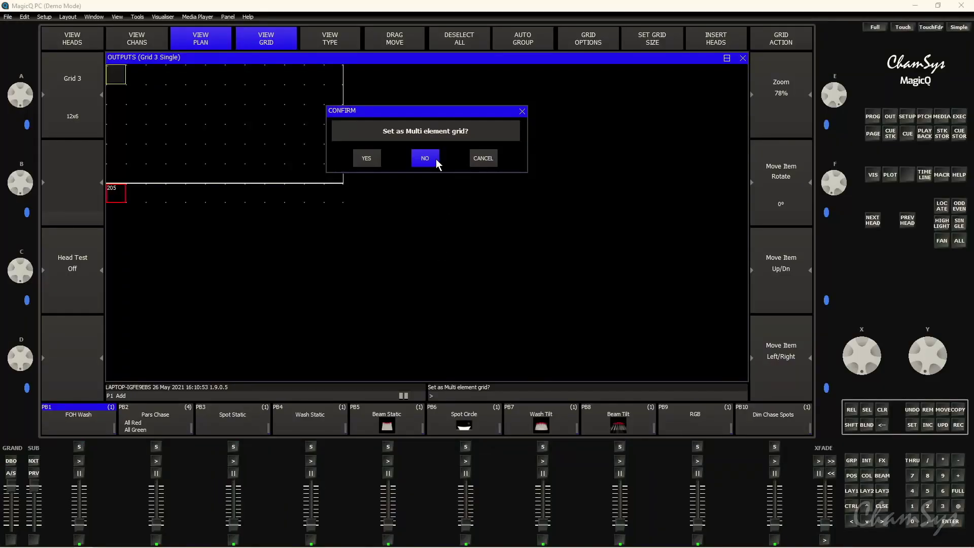
pyautogui.click(438, 163)
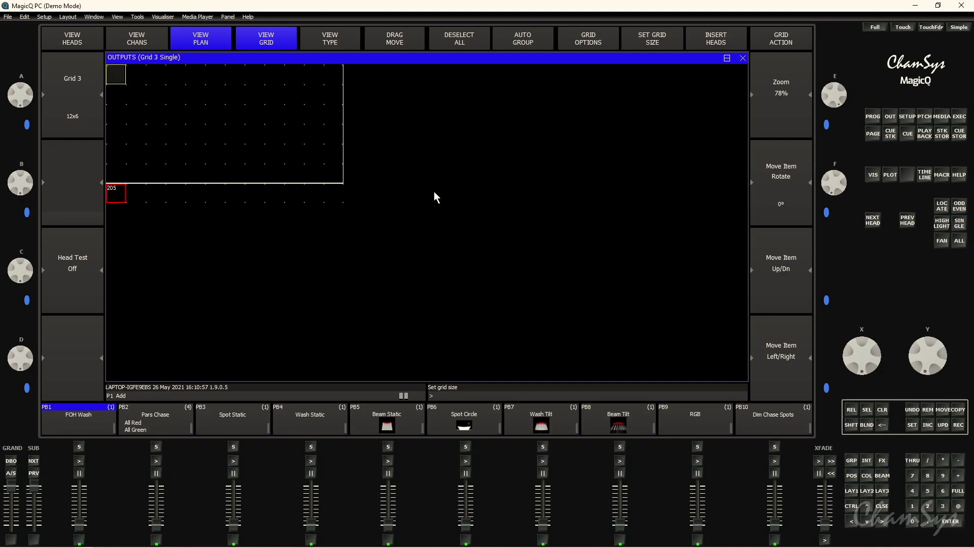
# Insert the G7 MavMK2Spot group, heads 101–112, as a horizontal row from the chosen start cell
pyautogui.click(850, 460)
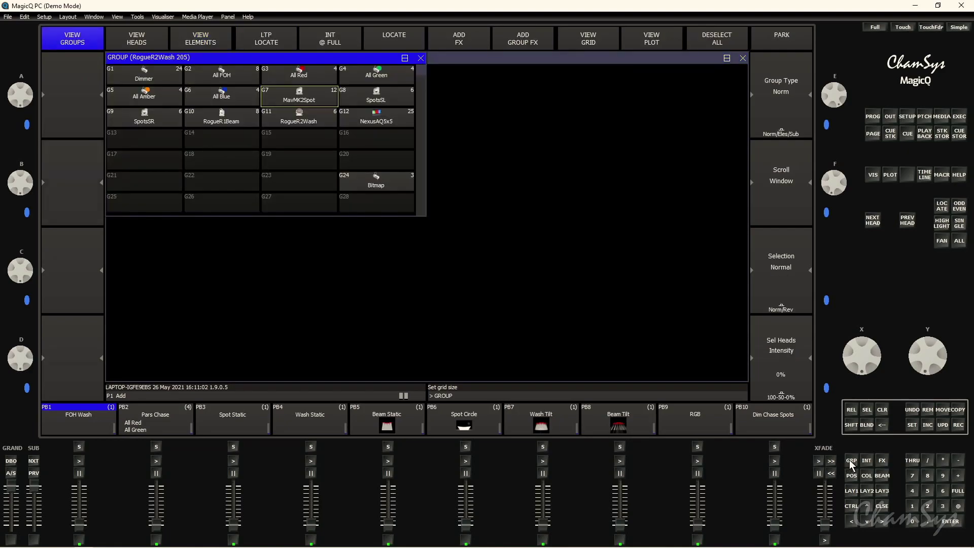
pyautogui.click(323, 92)
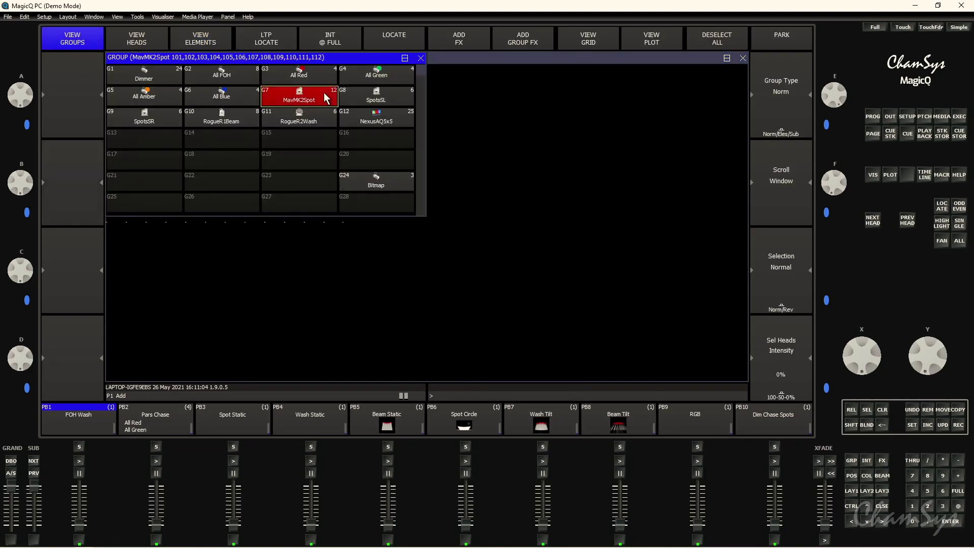
pyautogui.click(525, 59)
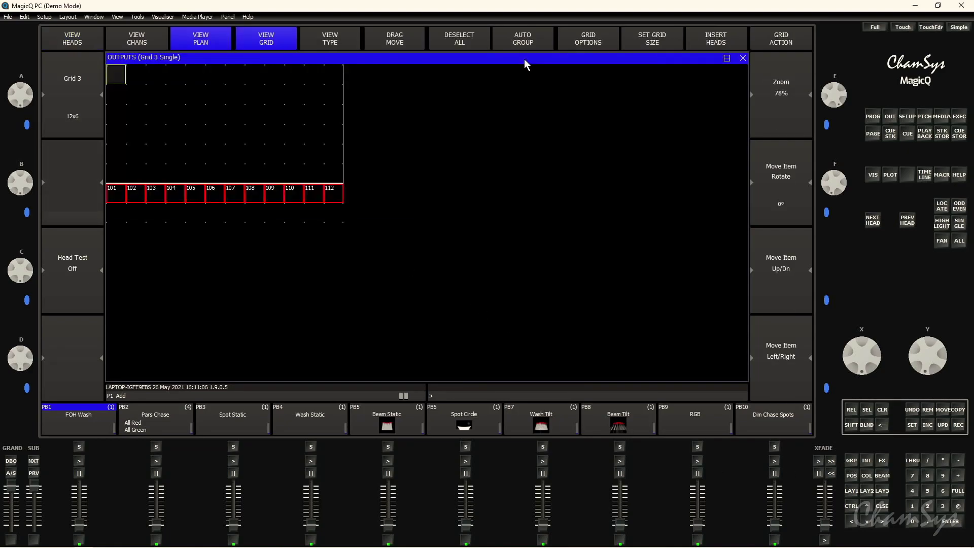
pyautogui.click(120, 95)
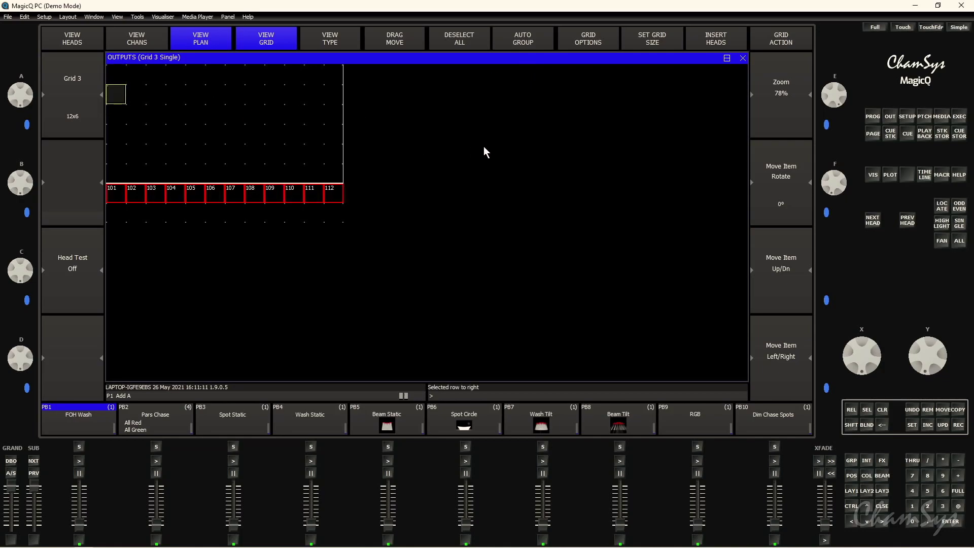
pyautogui.click(734, 40)
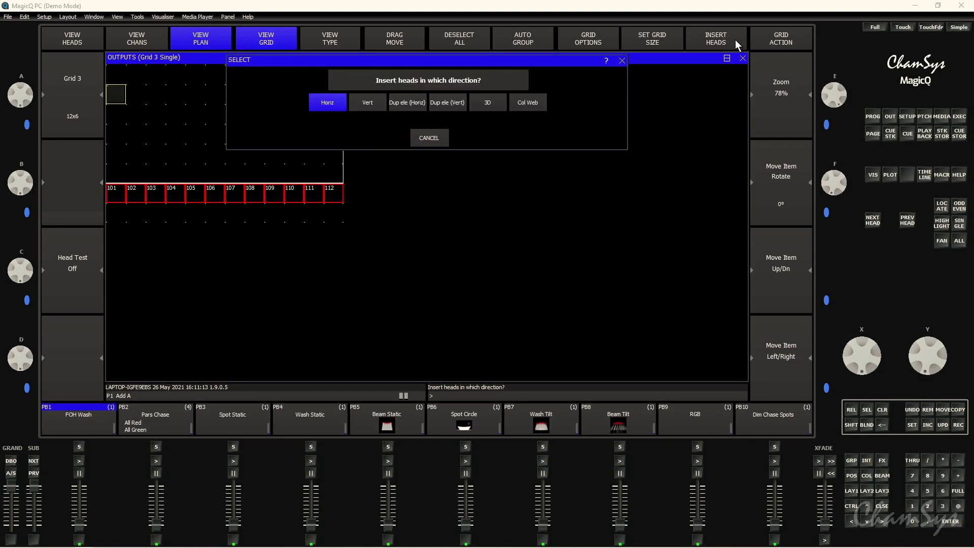
pyautogui.click(340, 105)
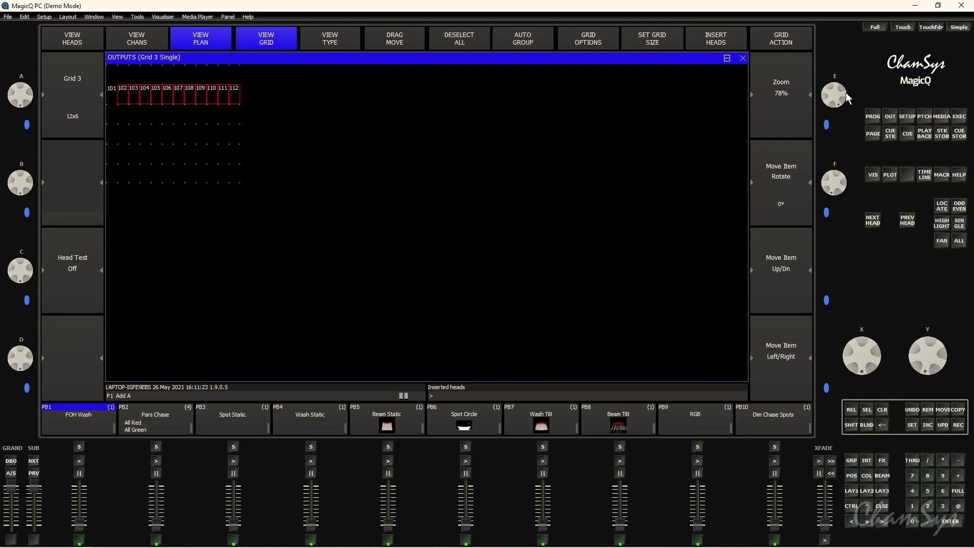
# Zoom into the head grid, clear the command line, and select heads 104 to 108
pyautogui.moveTo(845, 93); pyautogui.dragTo(859, 122)
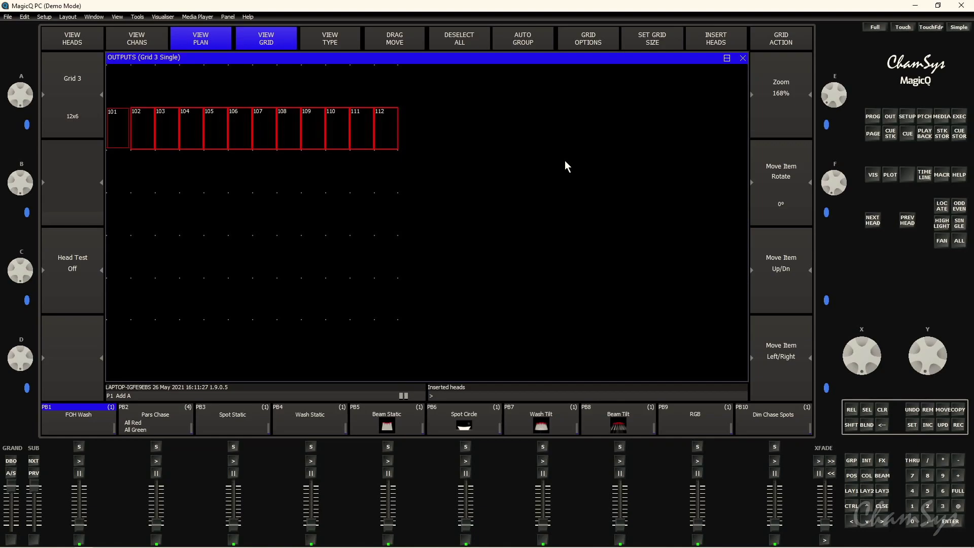
pyautogui.press('BackSpace')
pyautogui.moveTo(199, 141); pyautogui.dragTo(283, 141)
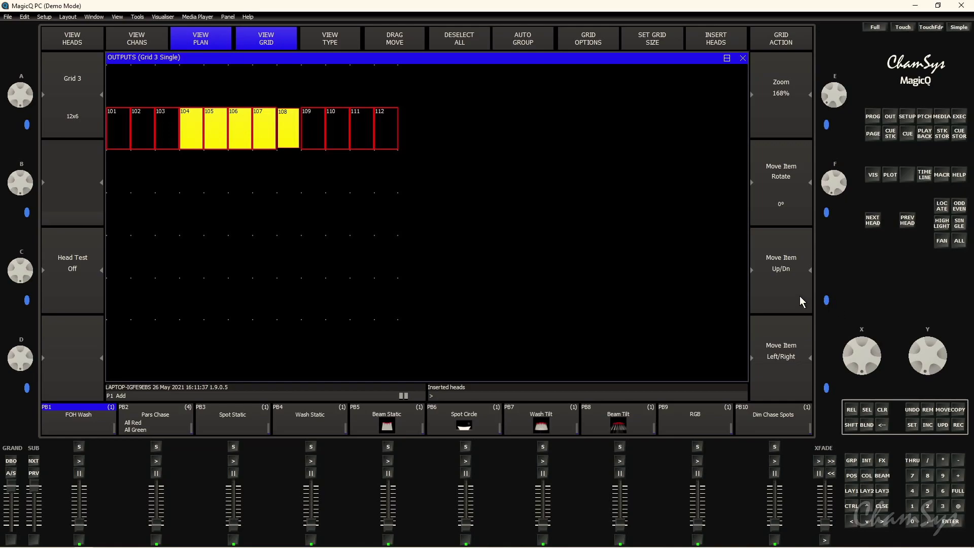
# Shift heads 104–108 up, down, left and right, then return them to the row
pyautogui.scroll(-2, 798, 294)
pyautogui.scroll(-1, 799, 300)
pyautogui.scroll(1, 798, 259)
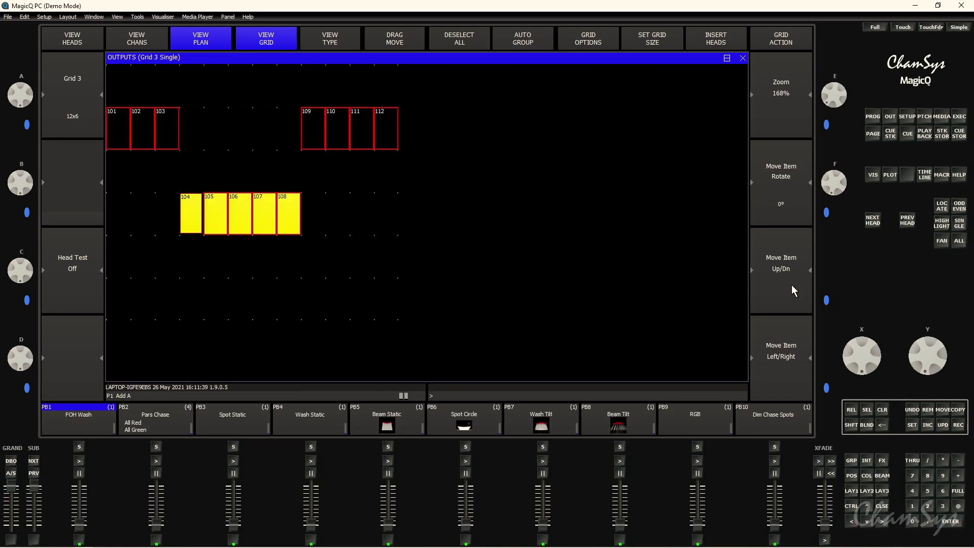
pyautogui.scroll(-2, 936, 340)
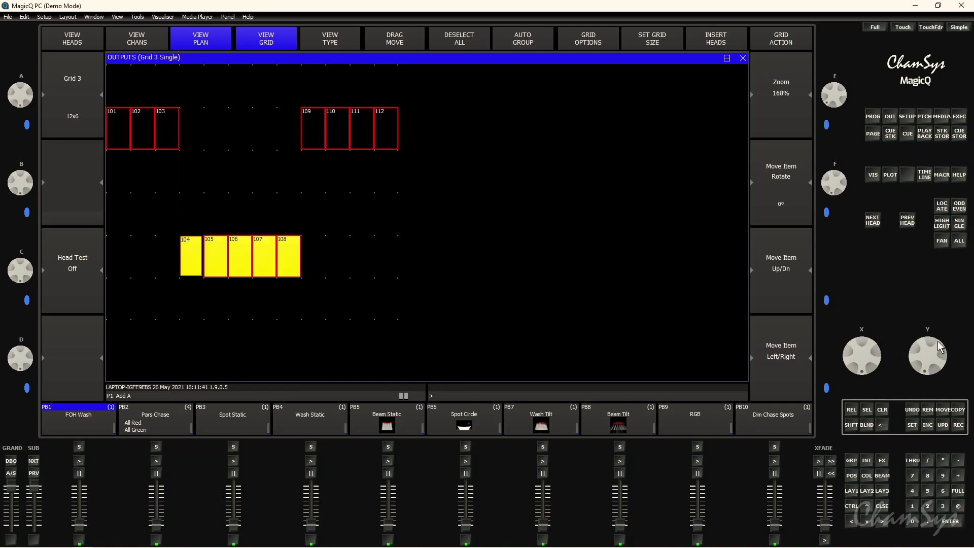
pyautogui.scroll(5, 936, 339)
pyautogui.scroll(-3, 936, 340)
pyautogui.scroll(2, 936, 340)
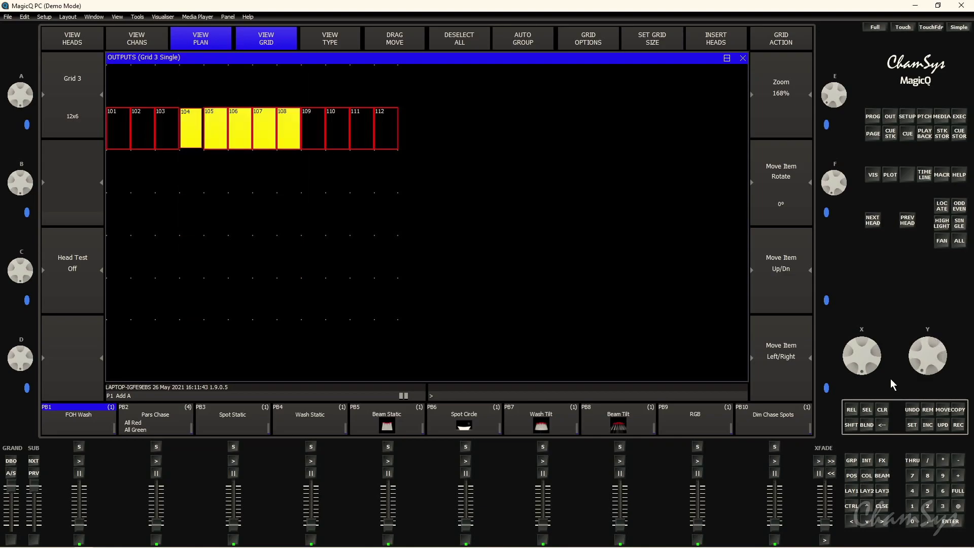
pyautogui.scroll(-1, 796, 300)
pyautogui.scroll(-2, 796, 384)
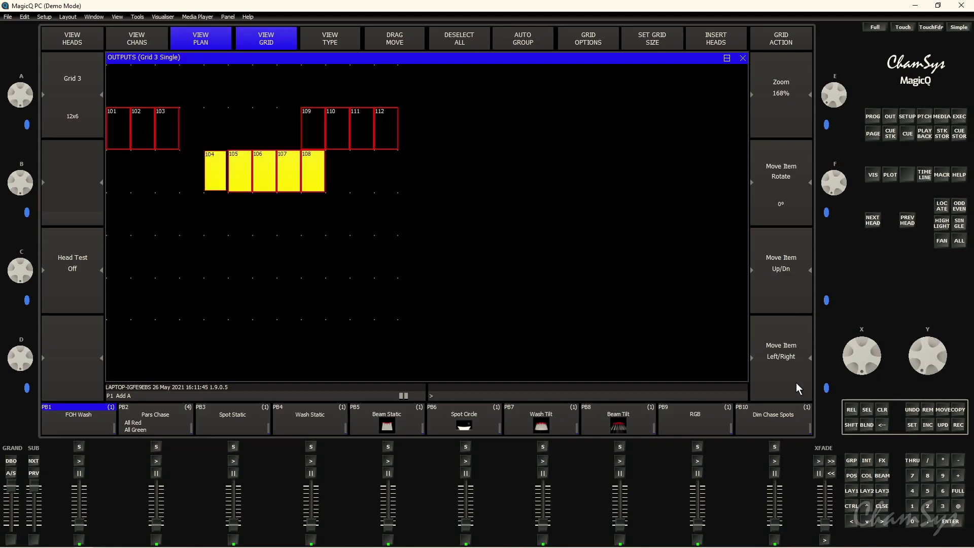
pyautogui.scroll(2, 789, 335)
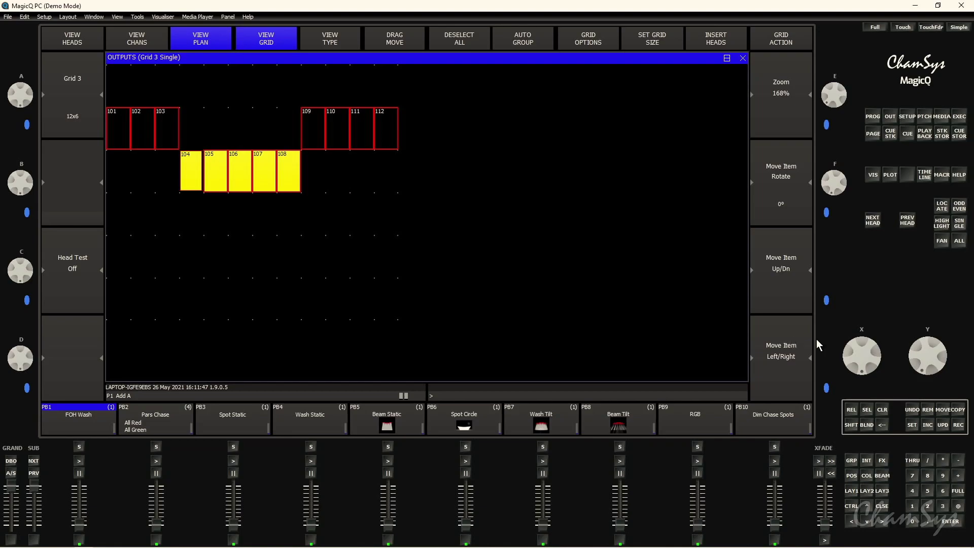
pyautogui.scroll(1, 788, 250)
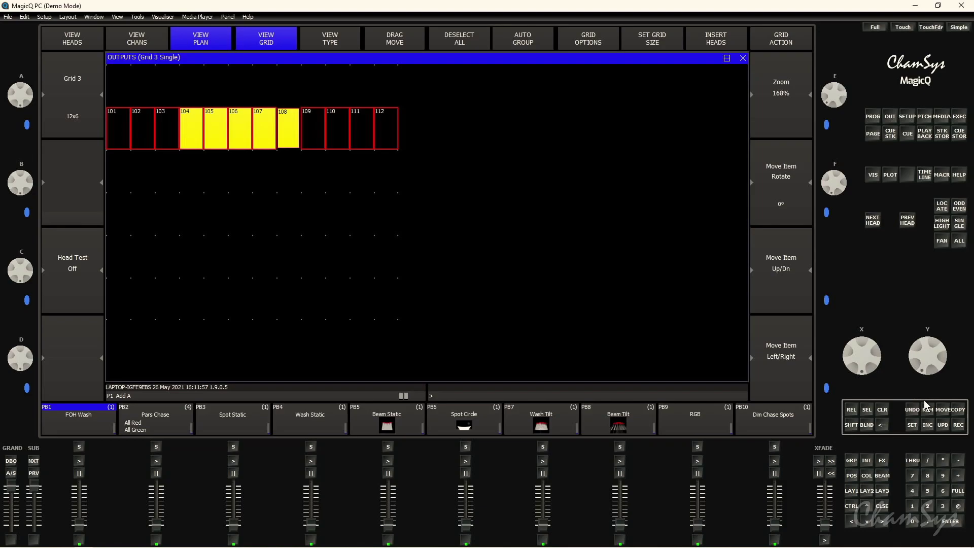
pyautogui.click(941, 410)
pyautogui.click(183, 258)
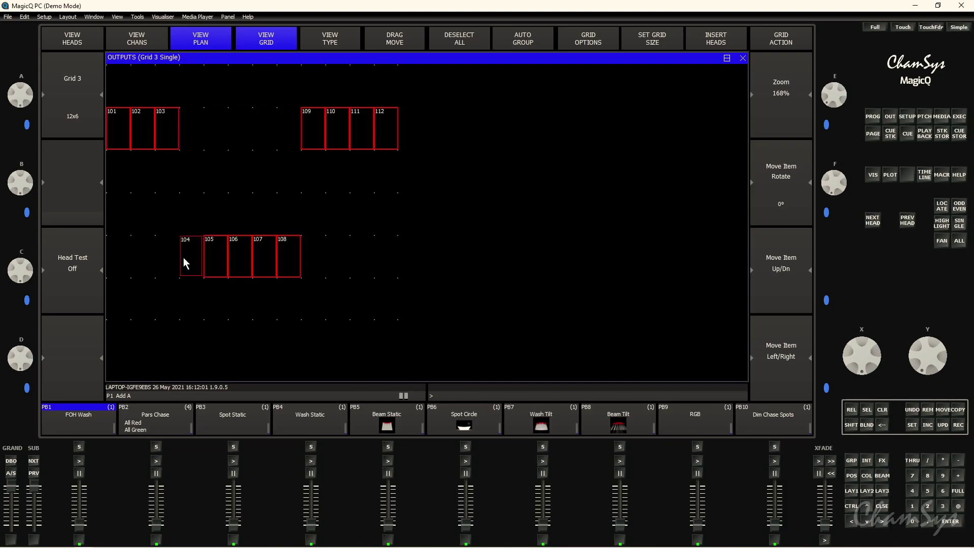
pyautogui.moveTo(183, 257); pyautogui.dragTo(291, 252)
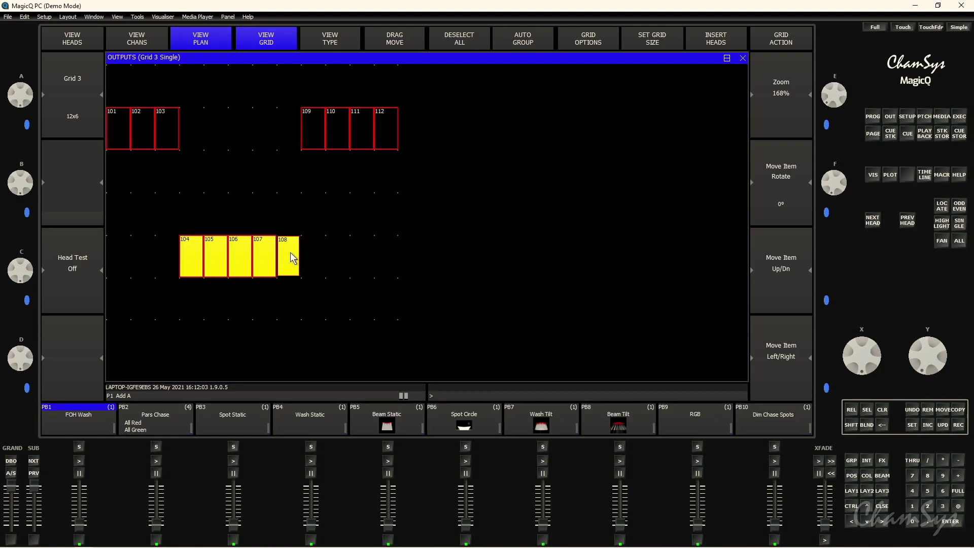
pyautogui.click(946, 410)
pyautogui.click(193, 122)
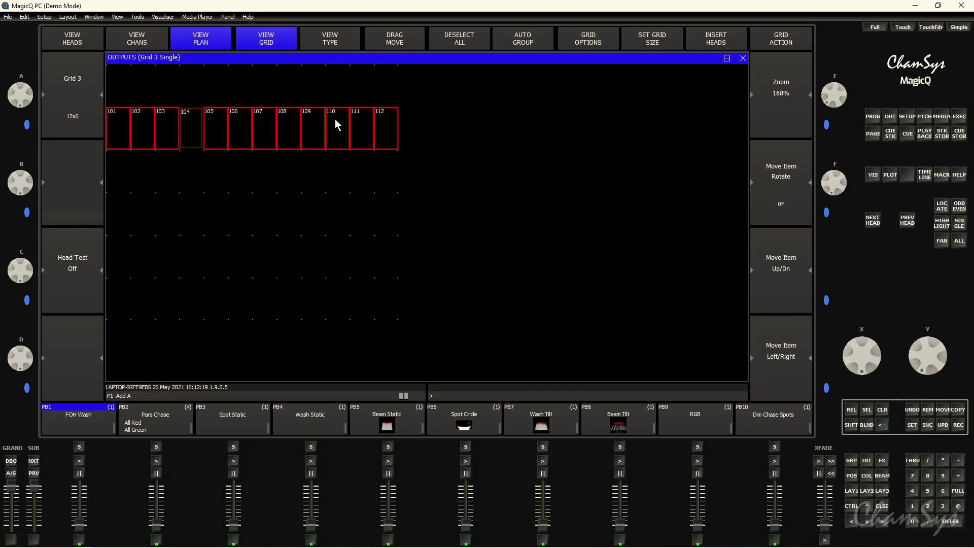
# Switch the grid cell display to head names, then to live intensity values
pyautogui.click(343, 41)
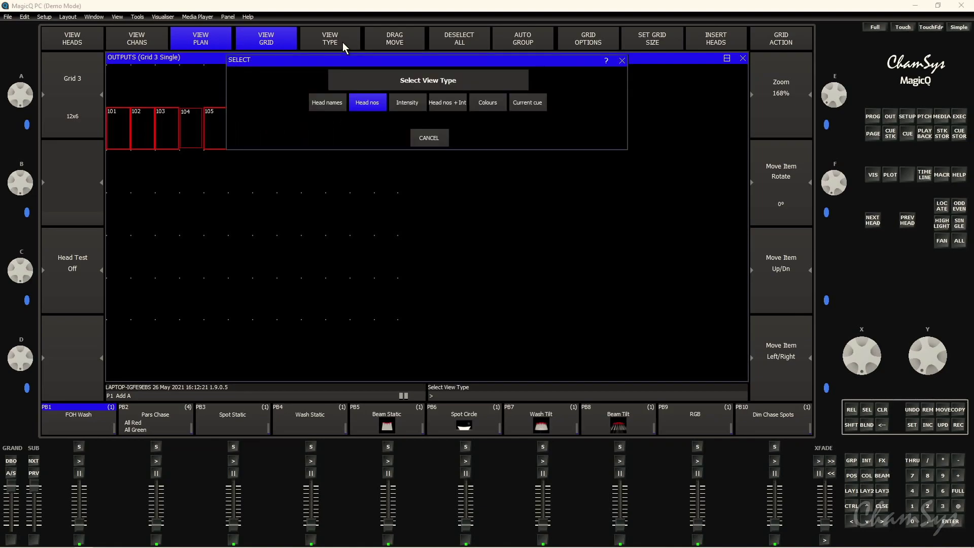
pyautogui.click(343, 99)
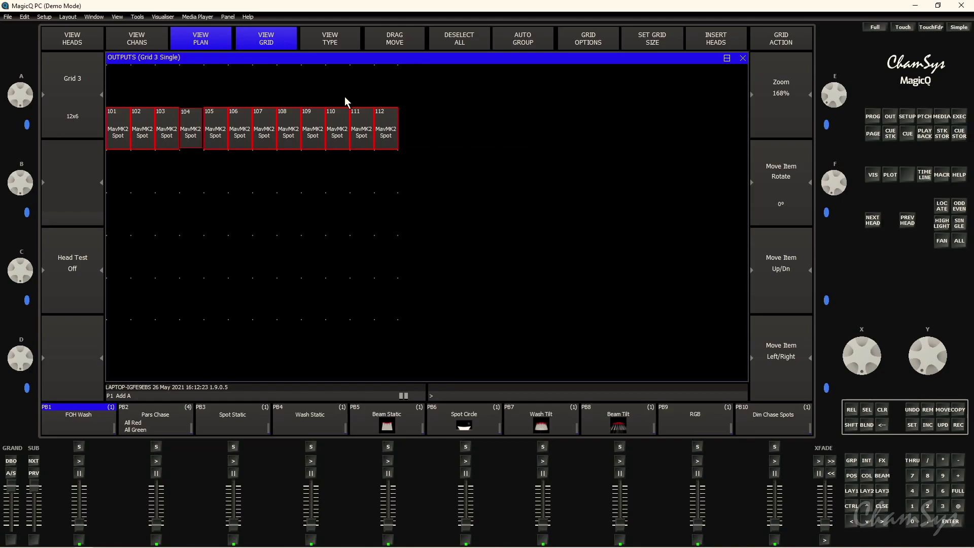
pyautogui.click(351, 44)
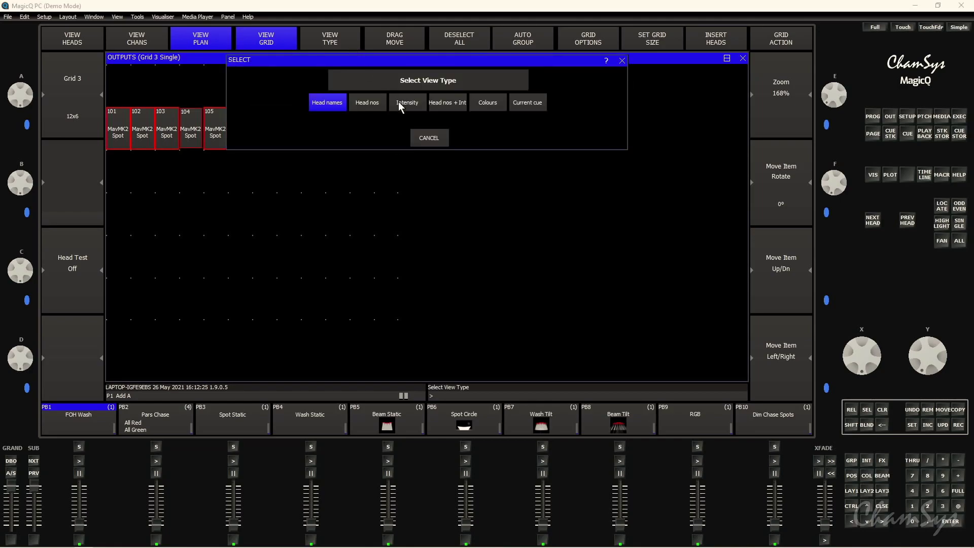
pyautogui.click(419, 103)
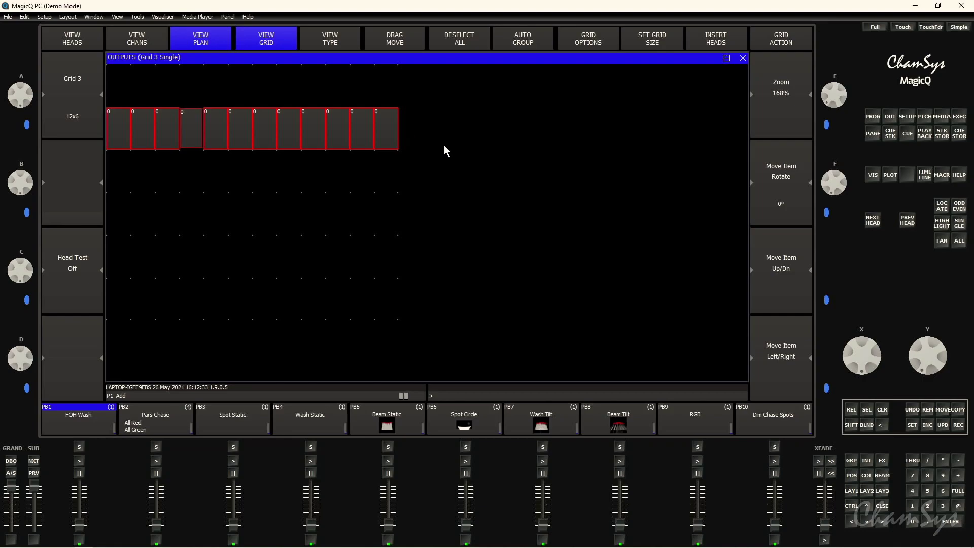
# Show Grid 3 plan zoomed out, run PB10 Dim Chase Spots and PB9 RGB, then stop both
pyautogui.click(285, 40)
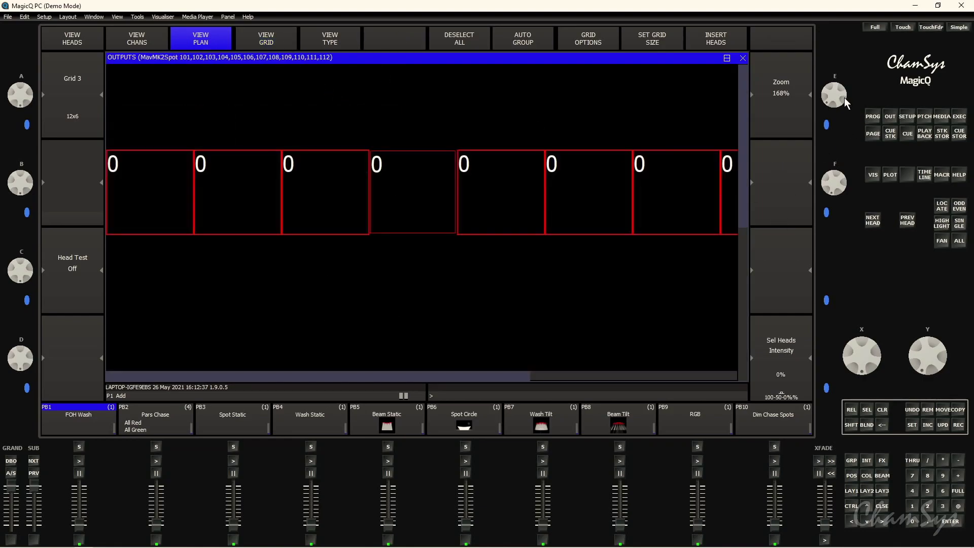
pyautogui.moveTo(844, 97); pyautogui.dragTo(839, 76)
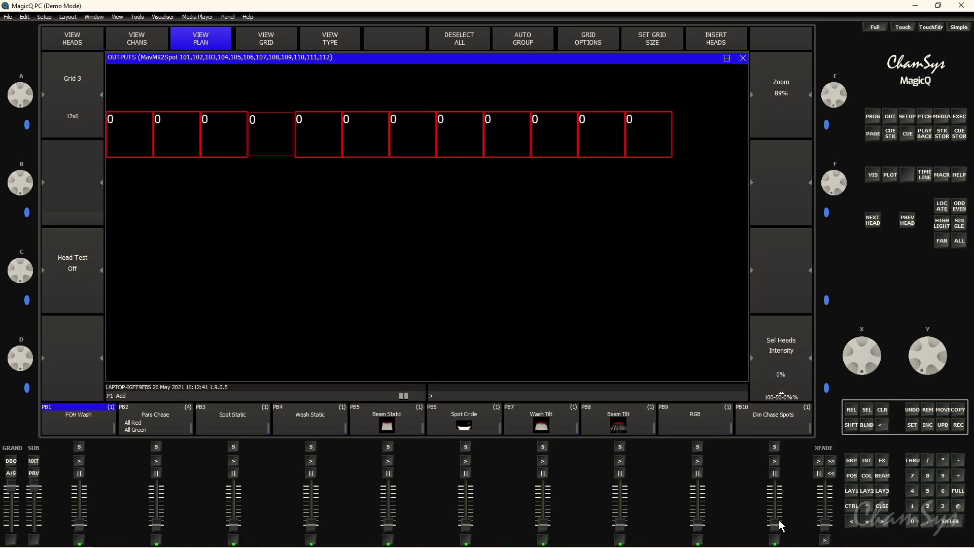
pyautogui.moveTo(778, 519); pyautogui.dragTo(781, 464)
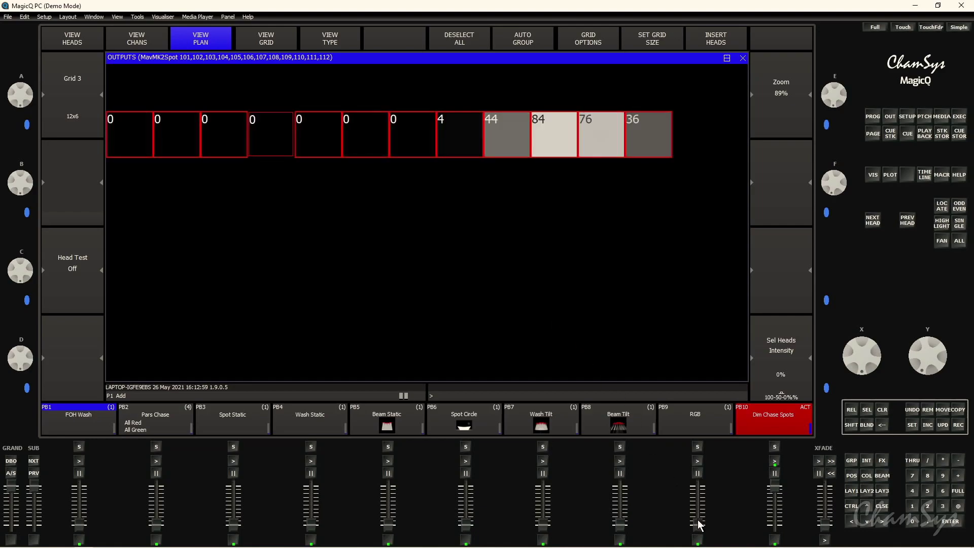
pyautogui.moveTo(698, 525); pyautogui.dragTo(698, 489)
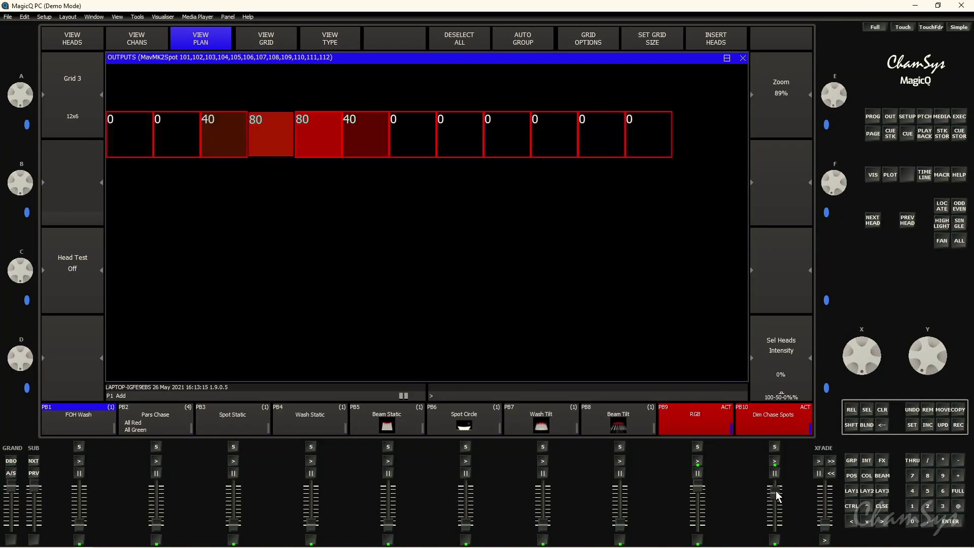
pyautogui.moveTo(775, 491); pyautogui.dragTo(778, 521)
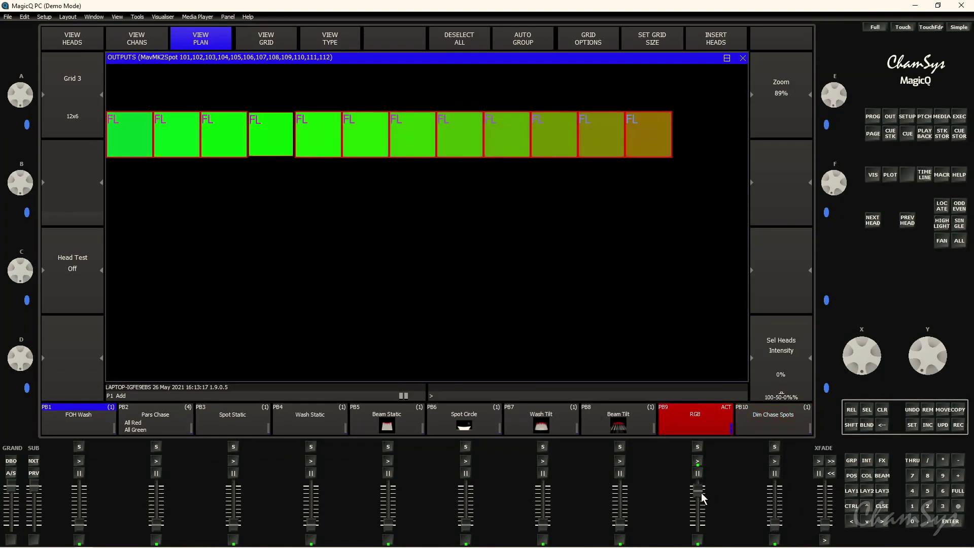
pyautogui.moveTo(702, 499); pyautogui.dragTo(701, 523)
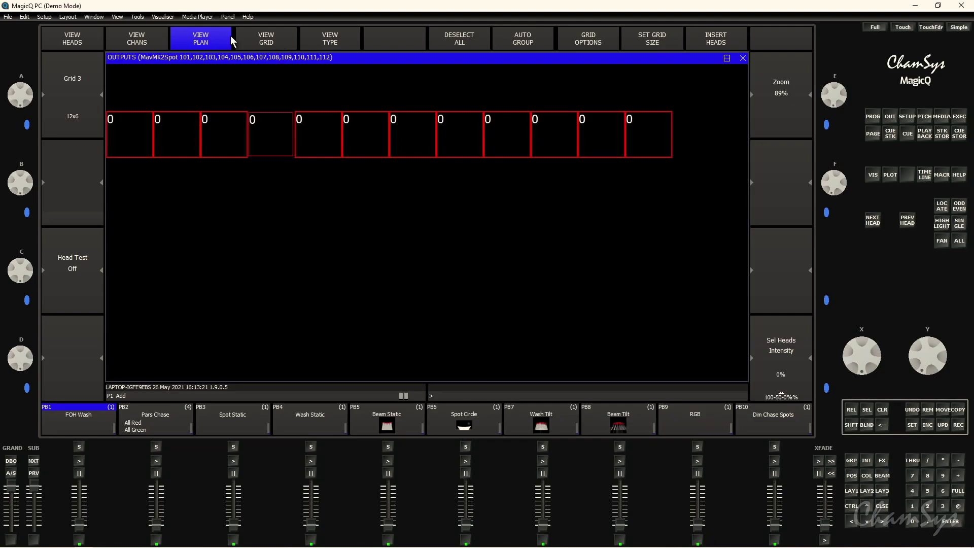
# Enable Show Symbols in Grid 3's grid options and go back to the plan view
pyautogui.click(251, 42)
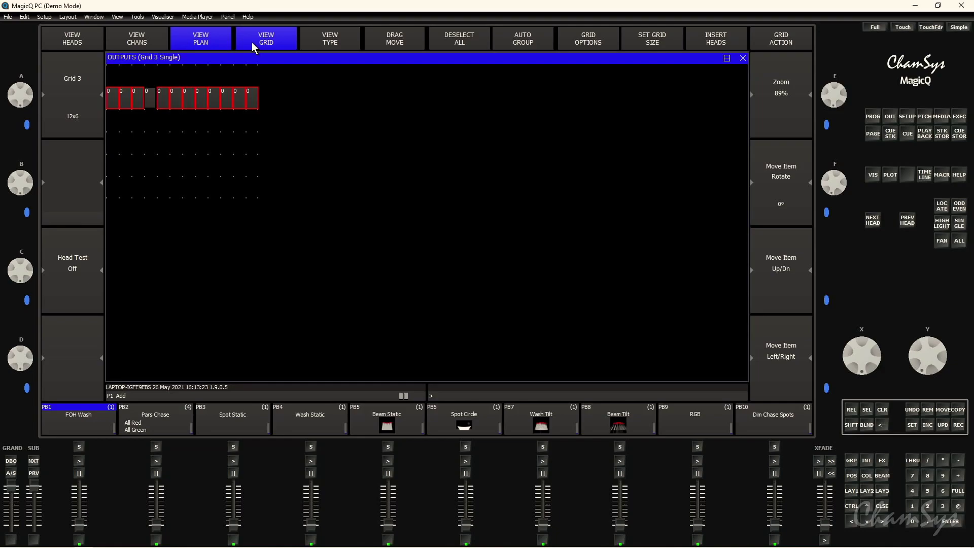
pyautogui.click(603, 35)
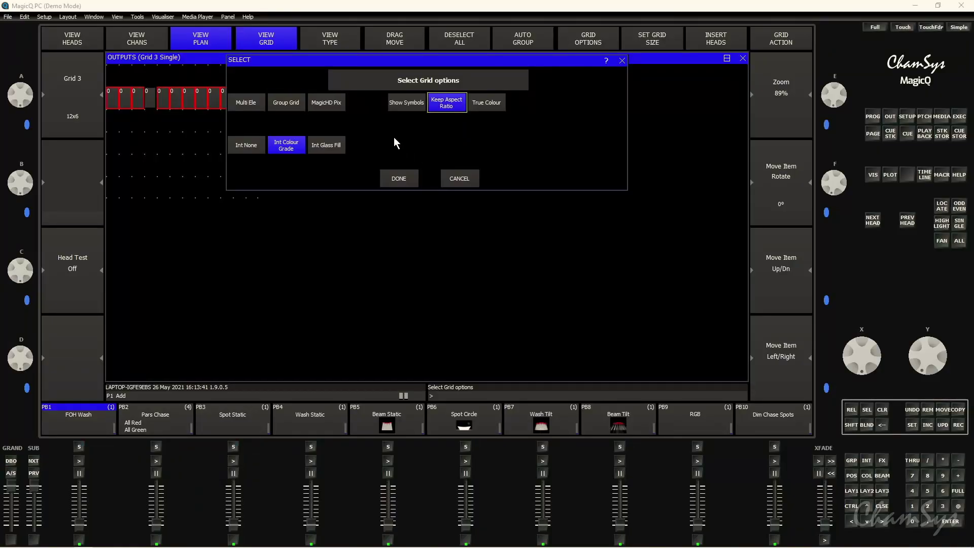
pyautogui.click(397, 107)
pyautogui.click(412, 177)
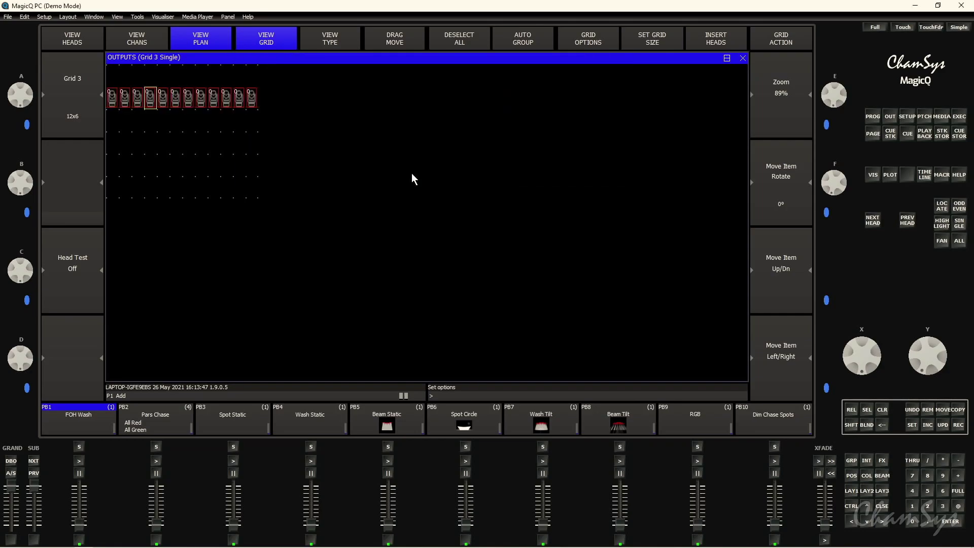
pyautogui.click(274, 39)
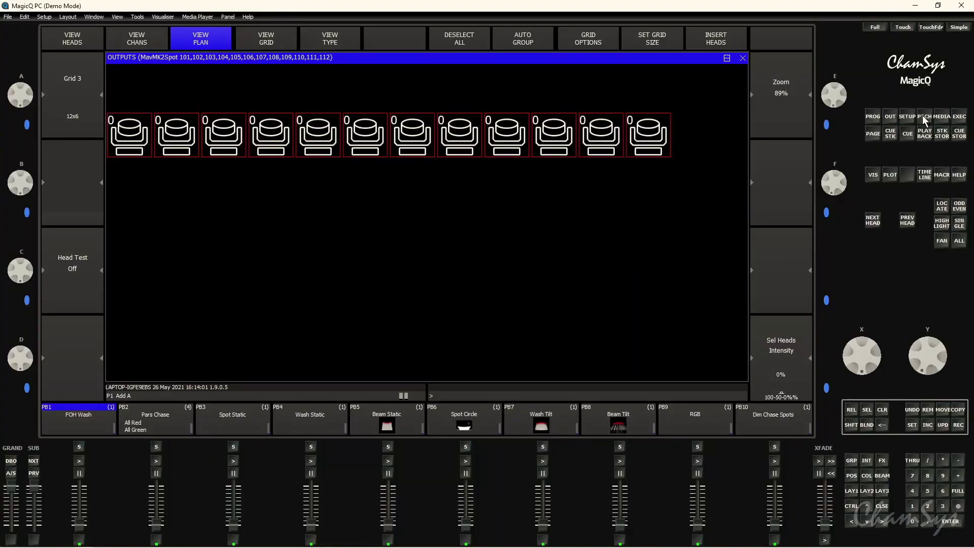
# In the patch, set the Shape of rows 1–12 from Yoke Wash to Yoke Spot
pyautogui.click(922, 115)
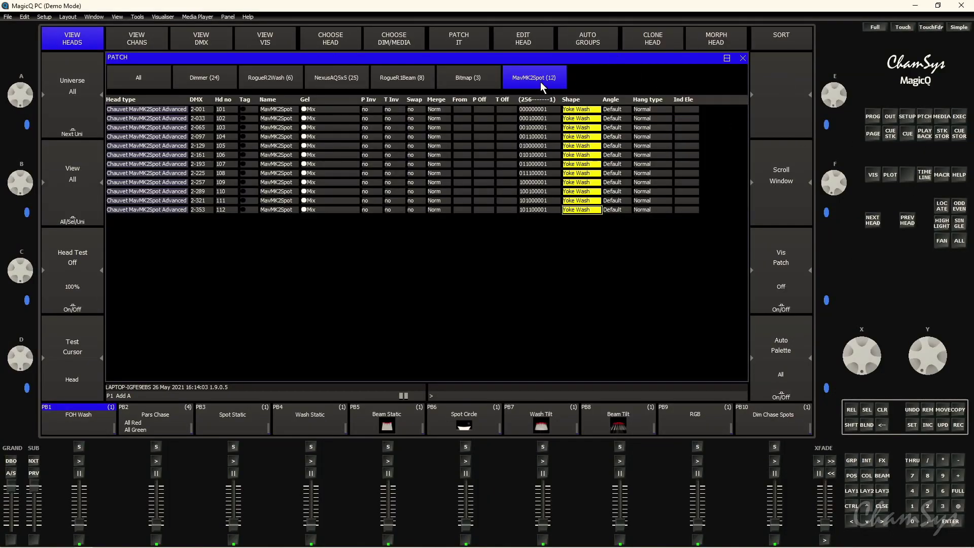
pyautogui.click(587, 110)
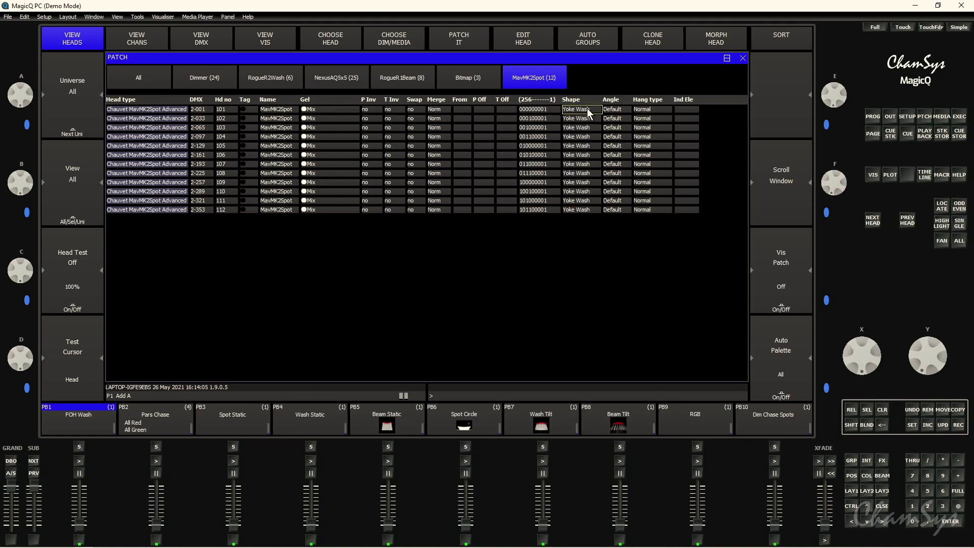
pyautogui.click(592, 210)
pyautogui.moveTo(591, 135); pyautogui.dragTo(586, 108)
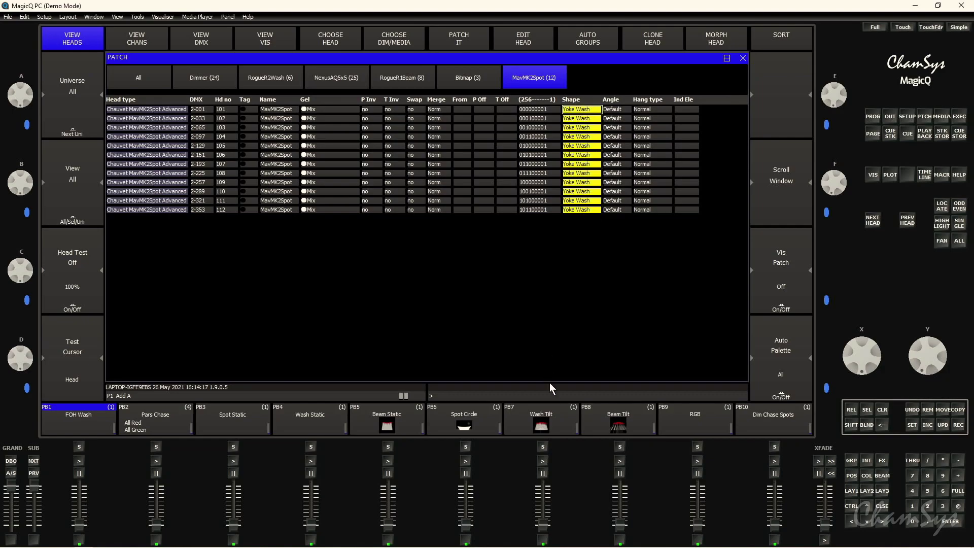
pyautogui.press('Return')
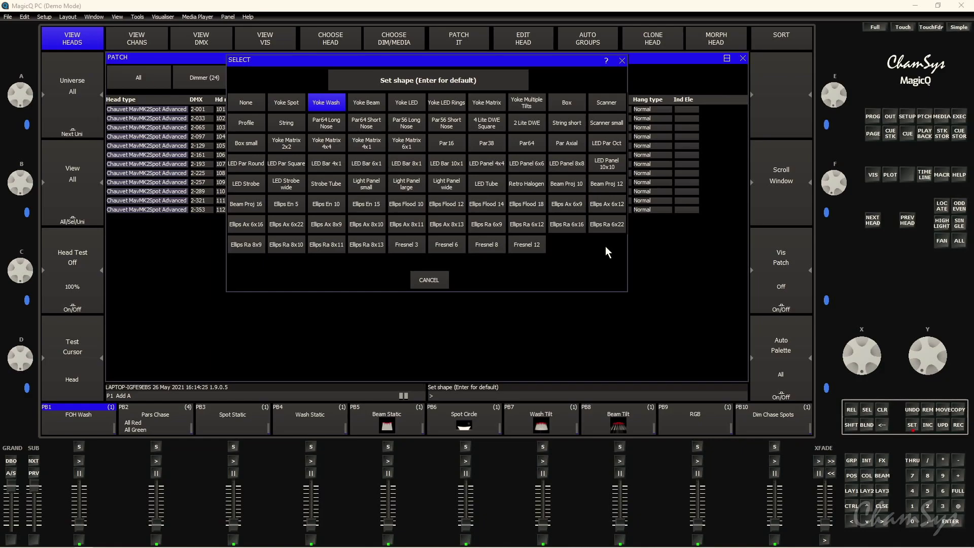
pyautogui.click(286, 104)
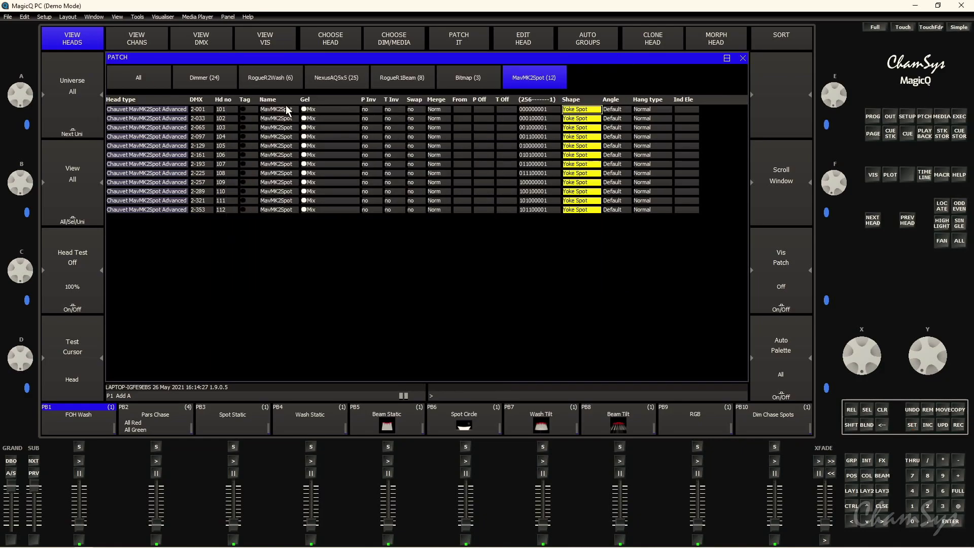
# Return to the Grid 3 plan, run the PB10 and PB9 chases, then lower PB10
pyautogui.click(891, 119)
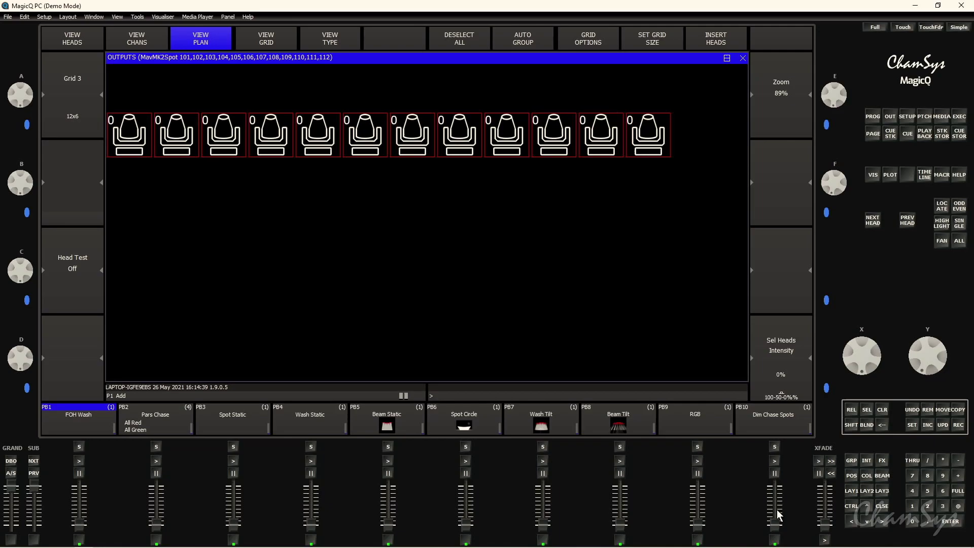
pyautogui.moveTo(779, 524); pyautogui.dragTo(775, 486)
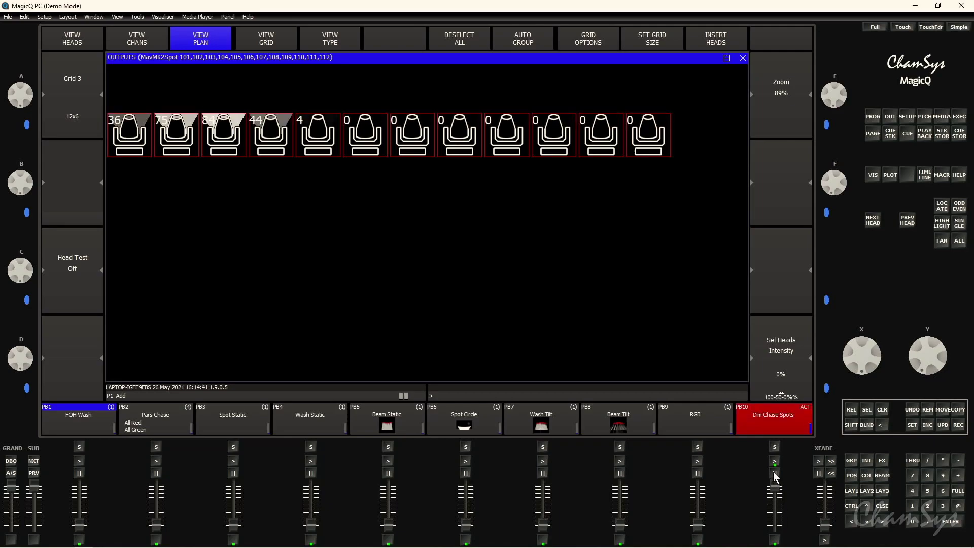
pyautogui.moveTo(702, 527); pyautogui.dragTo(697, 487)
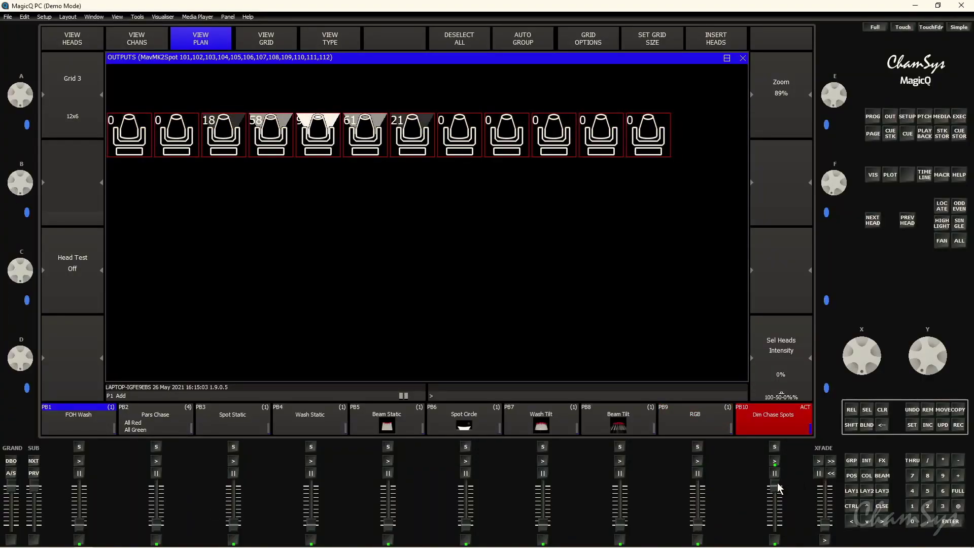
pyautogui.moveTo(776, 521); pyautogui.dragTo(781, 533)
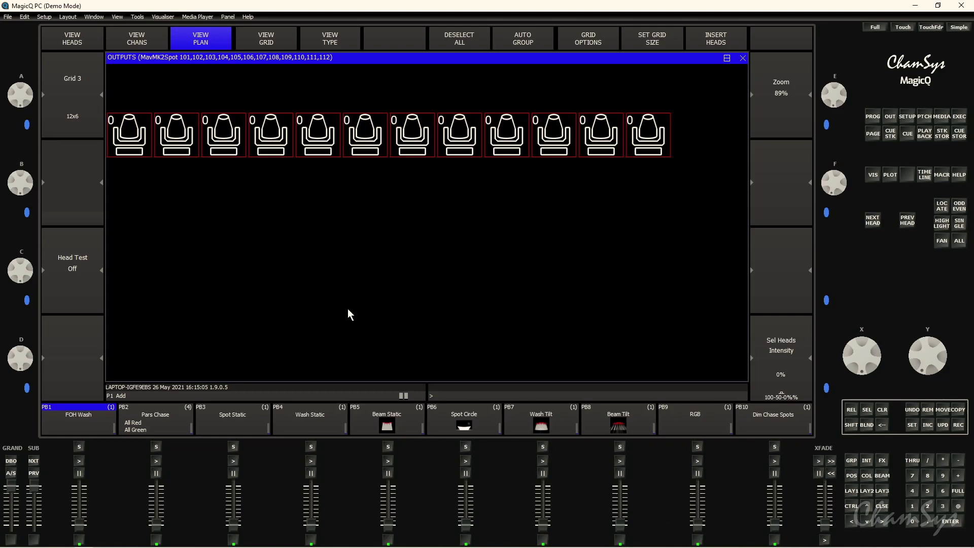
# Switch to the Grid 2 stage plan, zoom out, and run the PB10 and PB9 chases
pyautogui.click(92, 77)
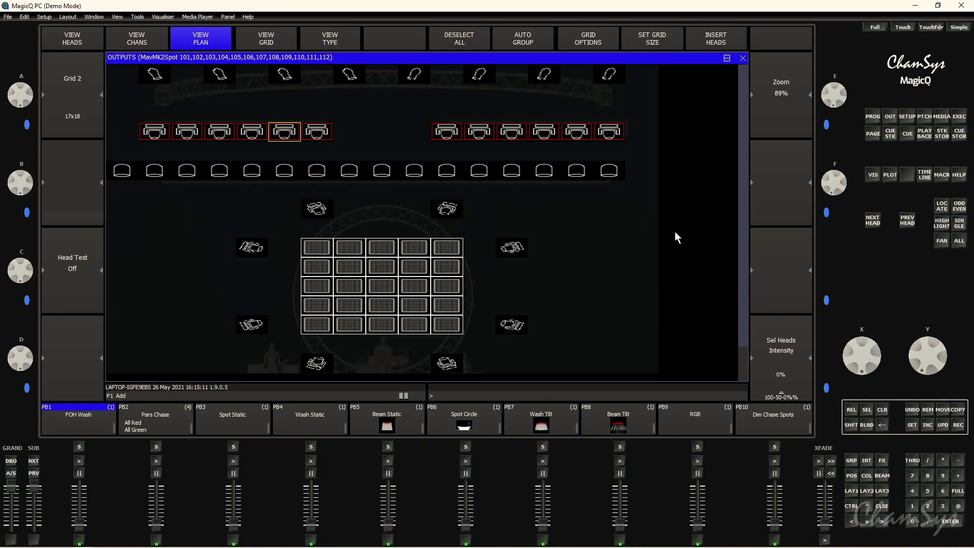
pyautogui.click(608, 40)
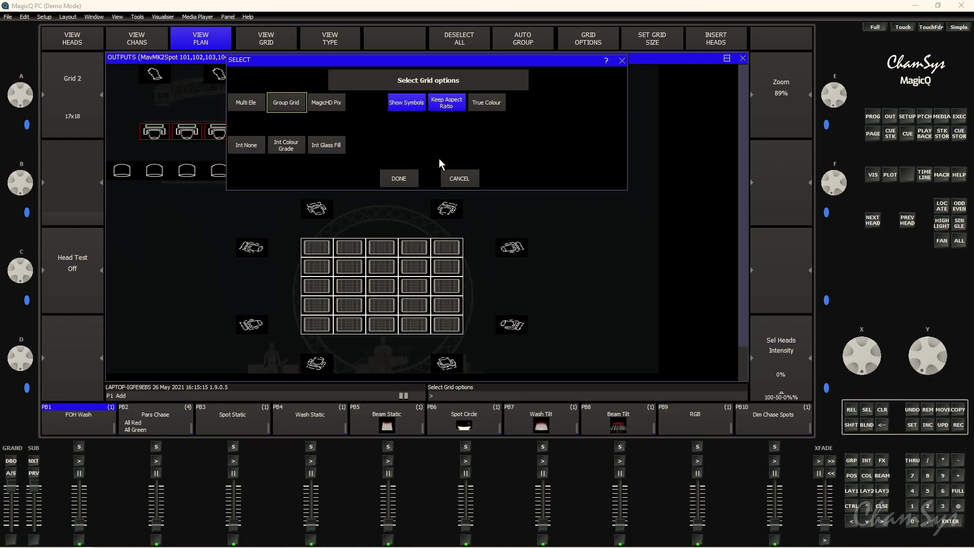
pyautogui.click(408, 179)
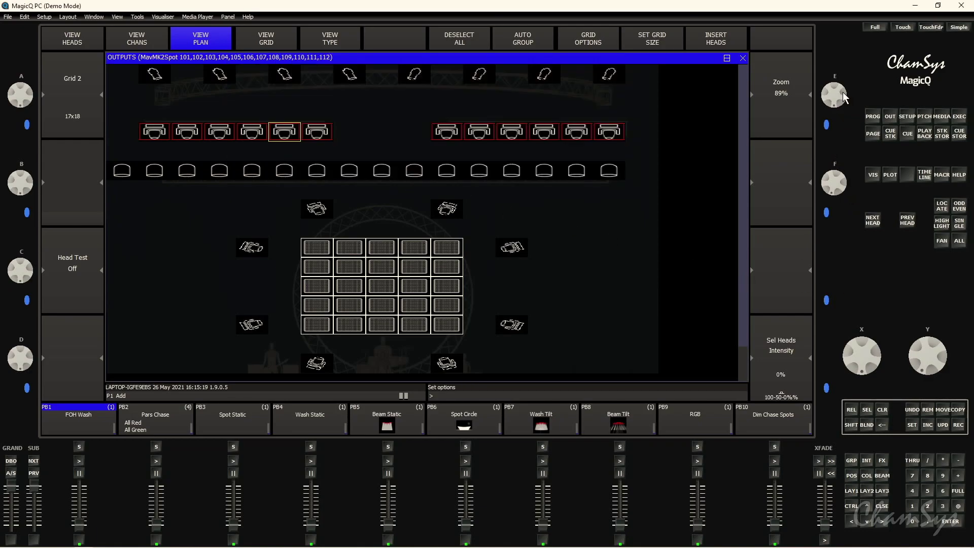
pyautogui.scroll(-3, 842, 92)
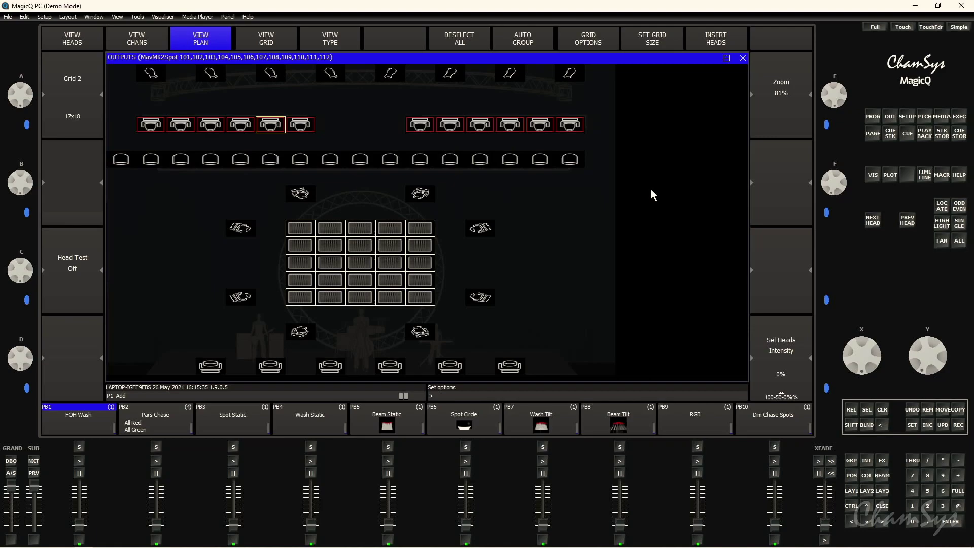
pyautogui.moveTo(777, 523); pyautogui.dragTo(775, 481)
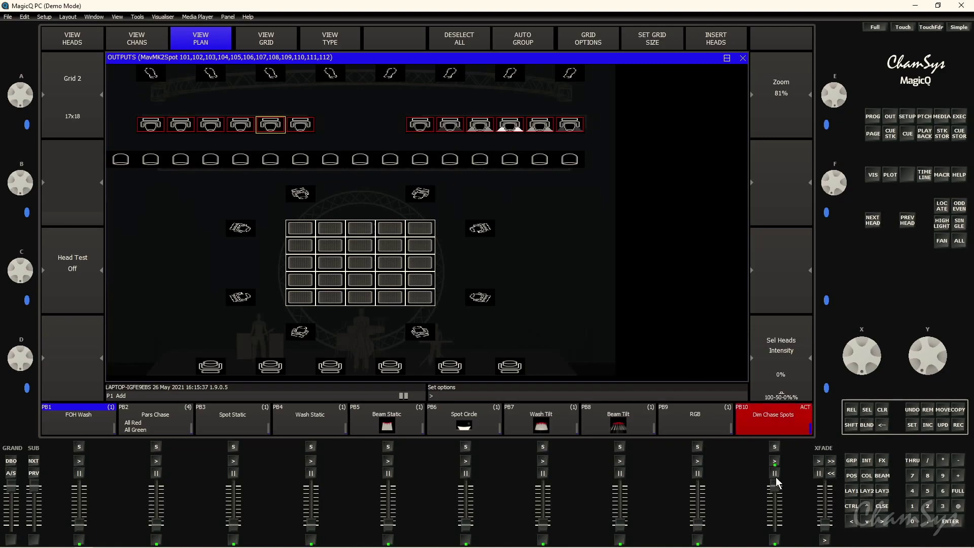
pyautogui.moveTo(700, 527); pyautogui.dragTo(693, 465)
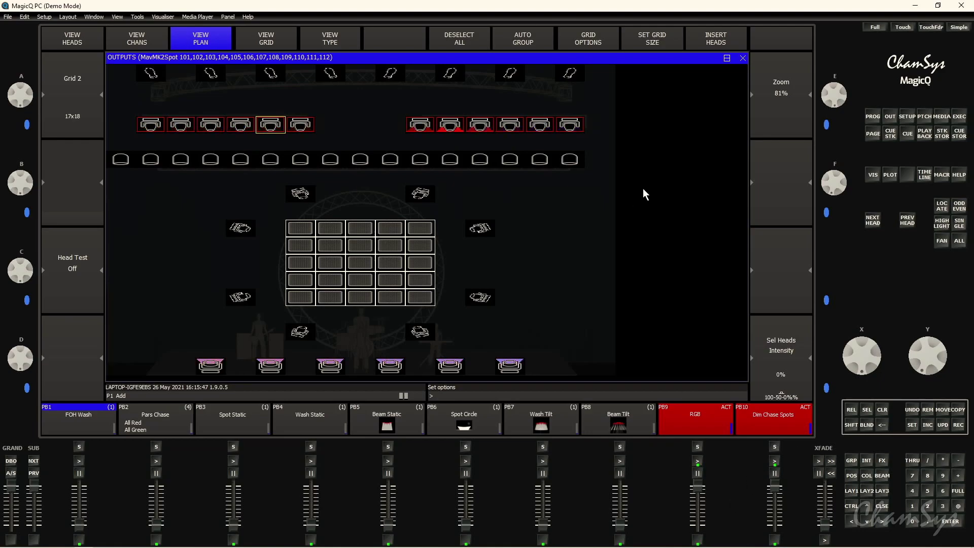
# Switch Grid 2 to View Grid, bring up the grid actions list, and cancel without applying any
pyautogui.click(273, 40)
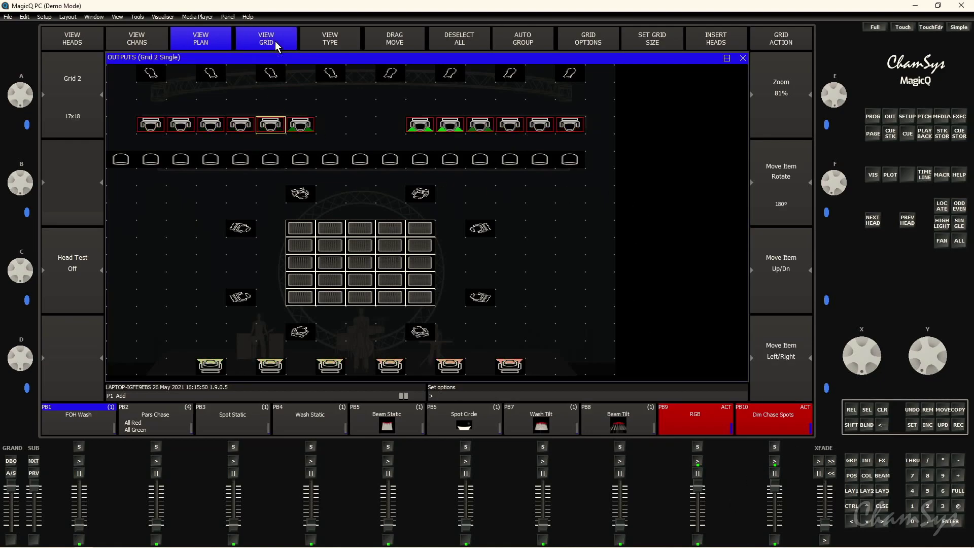
pyautogui.click(804, 33)
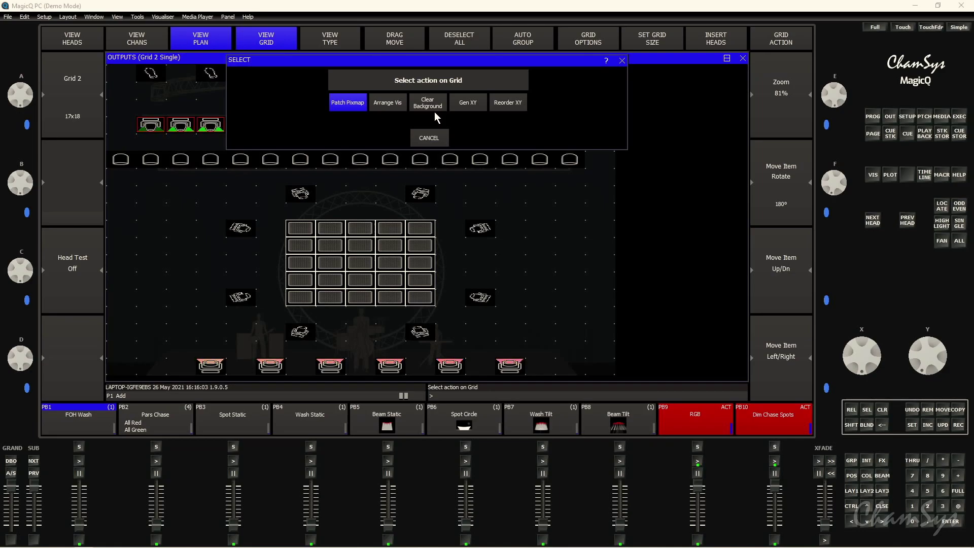
pyautogui.click(439, 139)
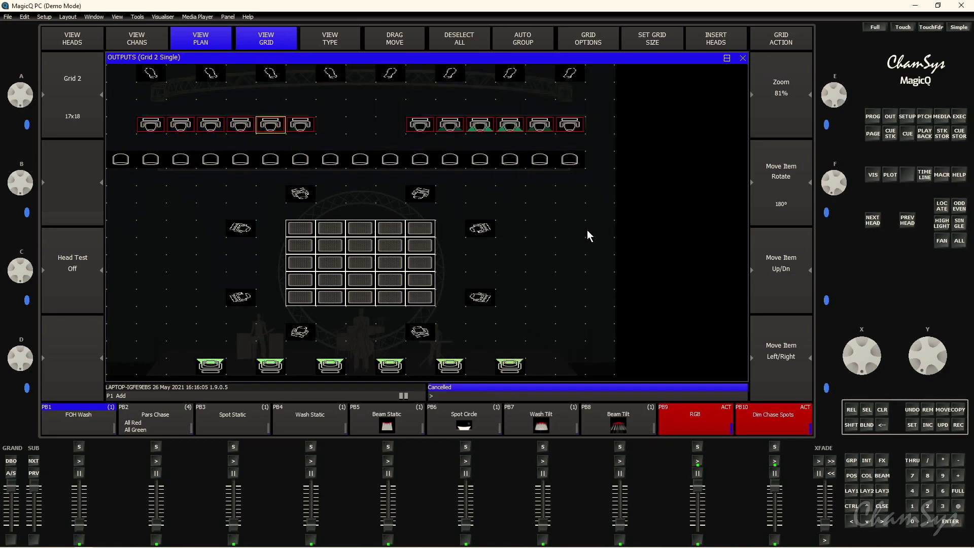